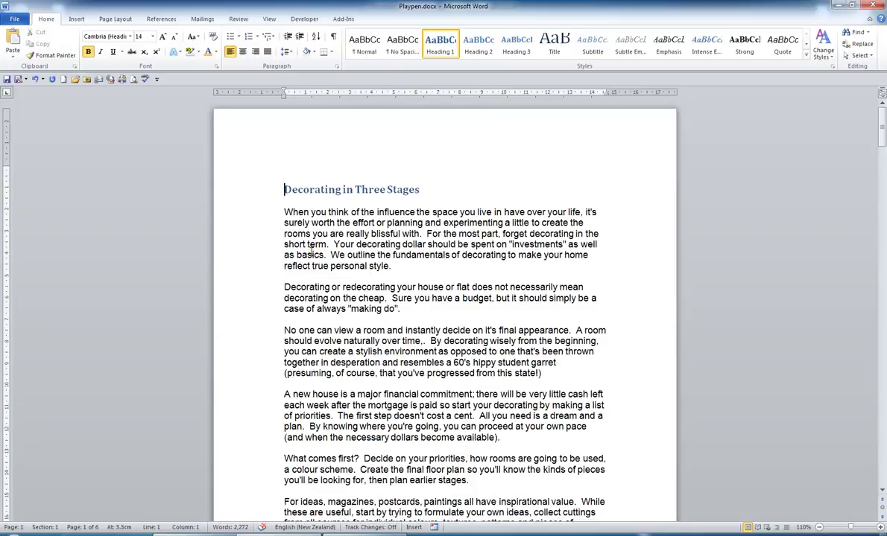
# Show the Insert tools and zoom out from 110% to 90% to see two pages side by side
pyautogui.click(76, 19)
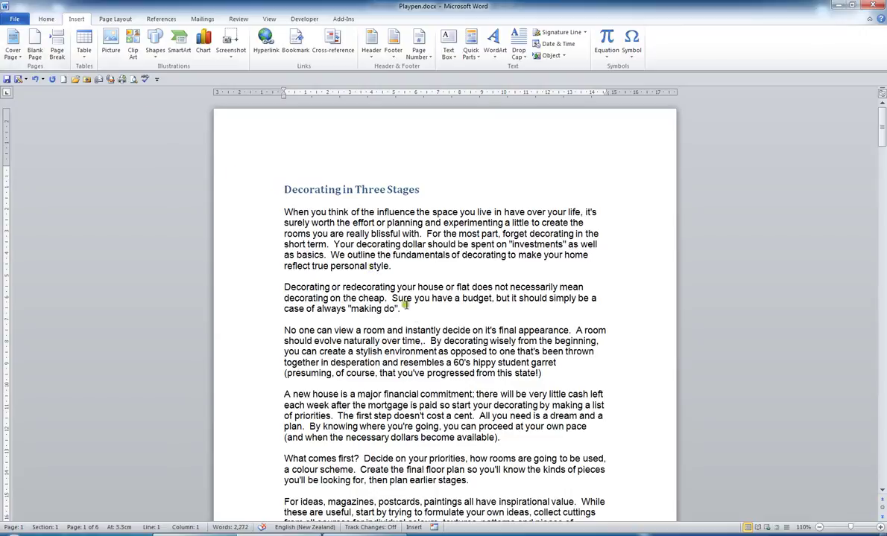
pyautogui.click(819, 528)
pyautogui.click(820, 528)
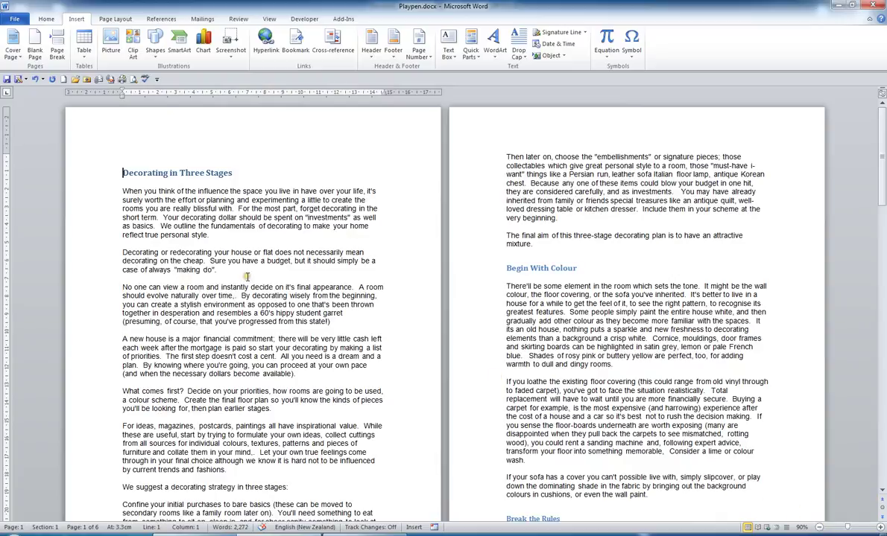
# Add the Mod design from the Cover Page gallery to the front of the document
pyautogui.click(13, 53)
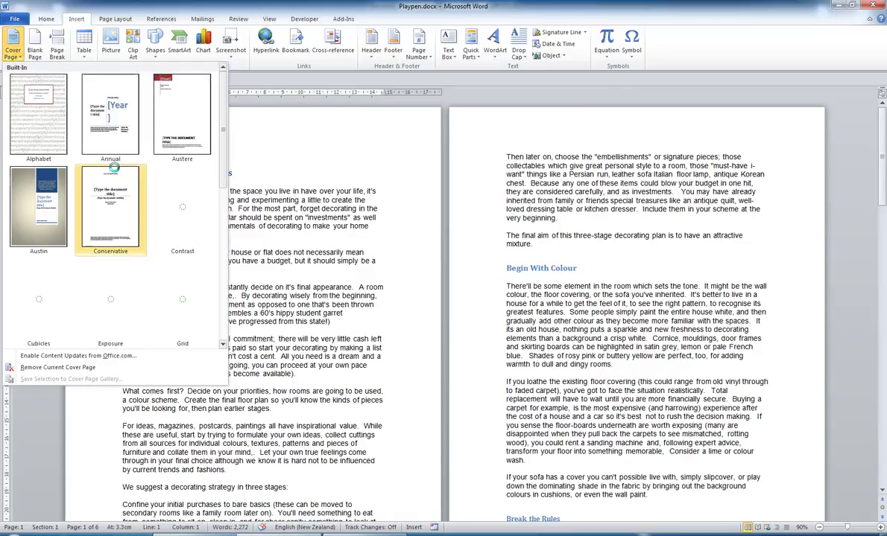
pyautogui.click(224, 173)
pyautogui.moveTo(223, 173); pyautogui.dragTo(229, 218)
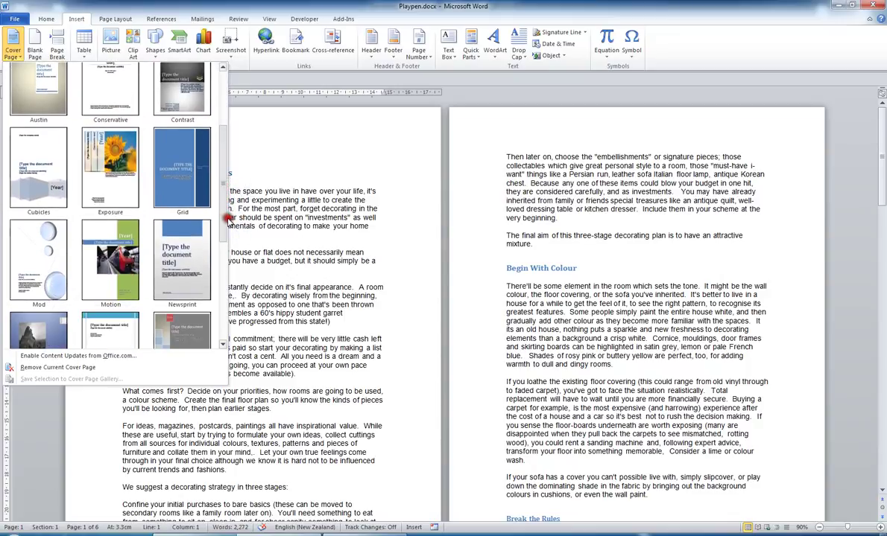
pyautogui.click(44, 260)
# Replace the Brochure title with 'Decorating File' and type the author's name as a 'By' subtitle
pyautogui.scroll(-10, 402, 335)
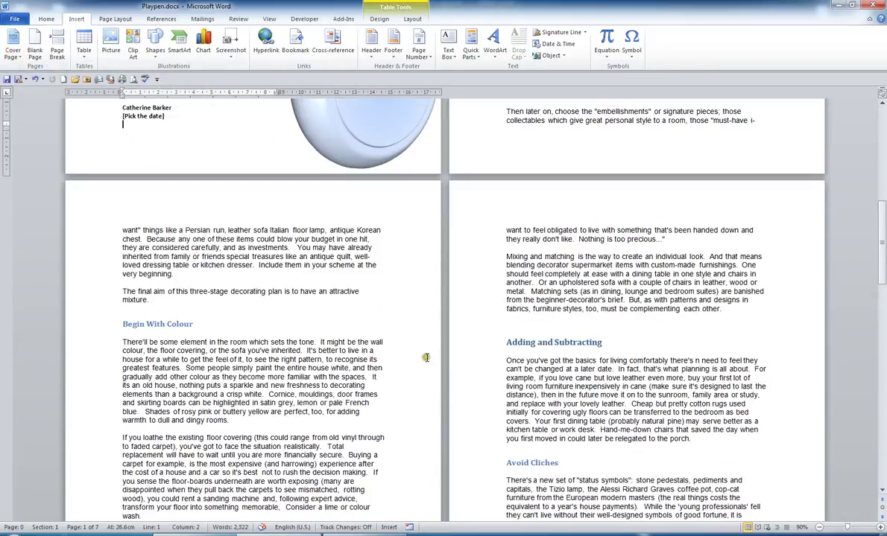
pyautogui.scroll(7, 426, 358)
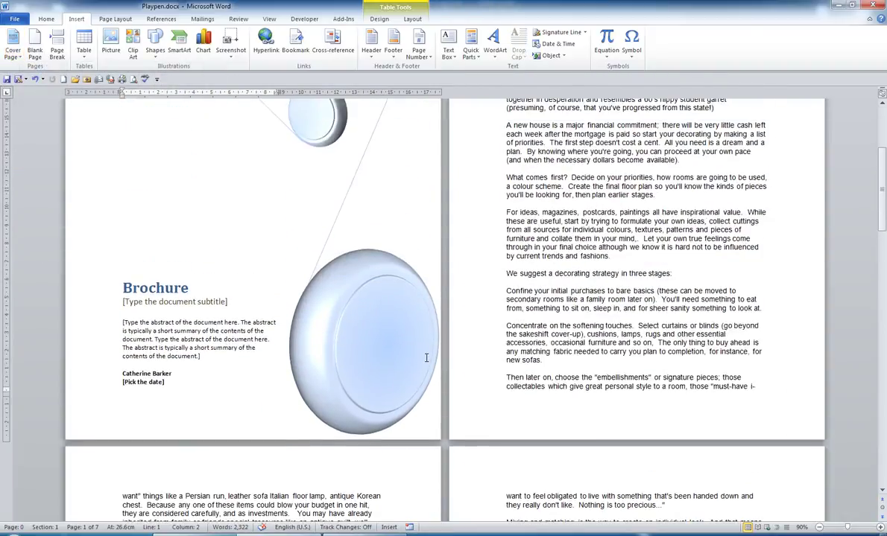
pyautogui.scroll(3, 426, 357)
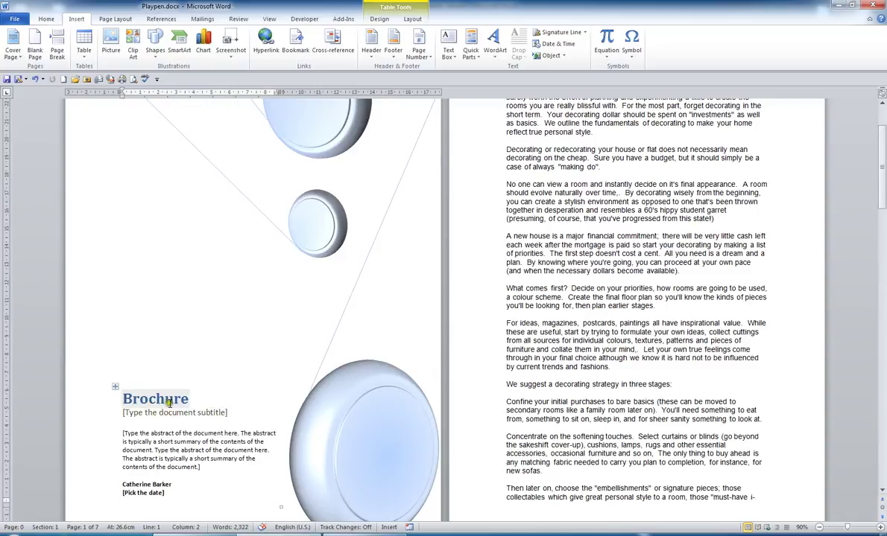
pyautogui.doubleClick(155, 399)
pyautogui.write('D')
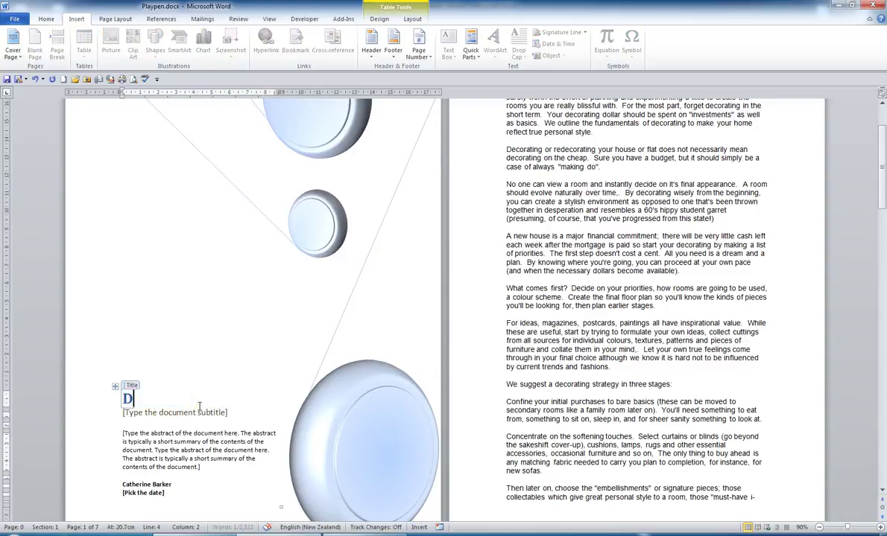
pyautogui.write('ecorating File')
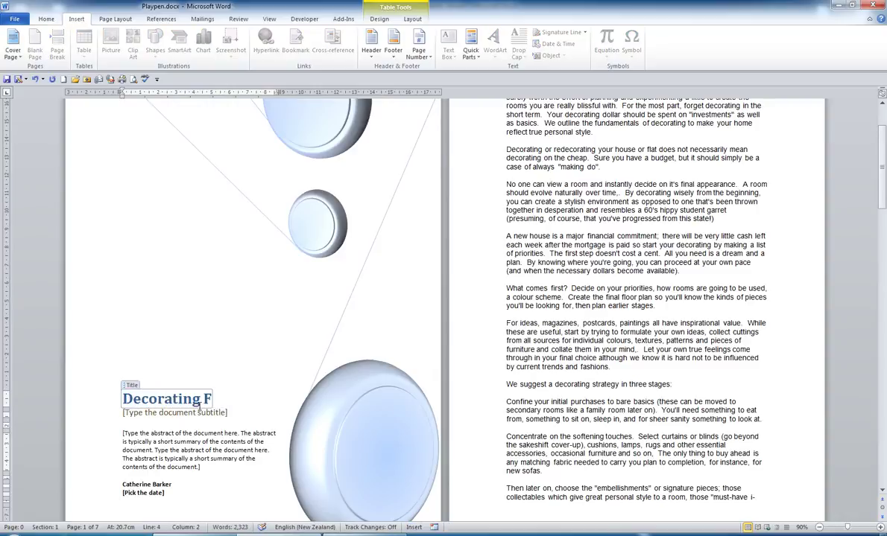
pyautogui.click(144, 412)
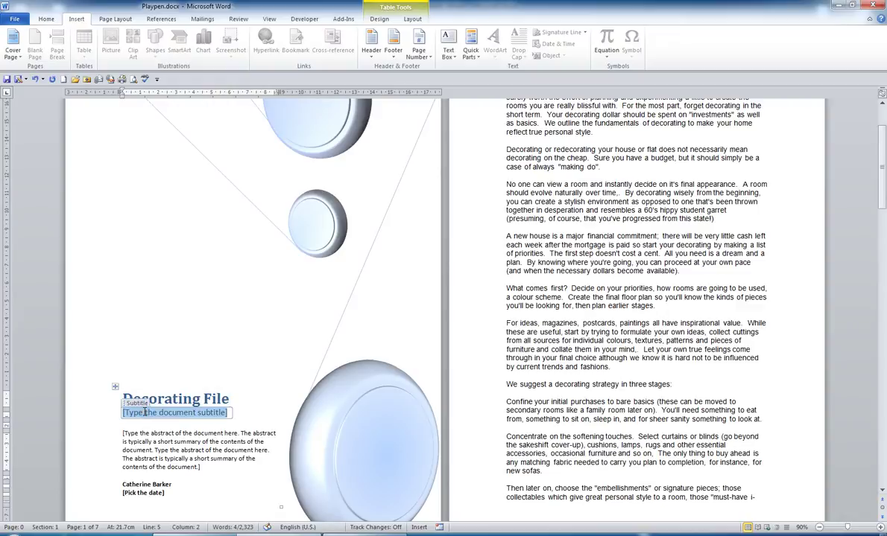
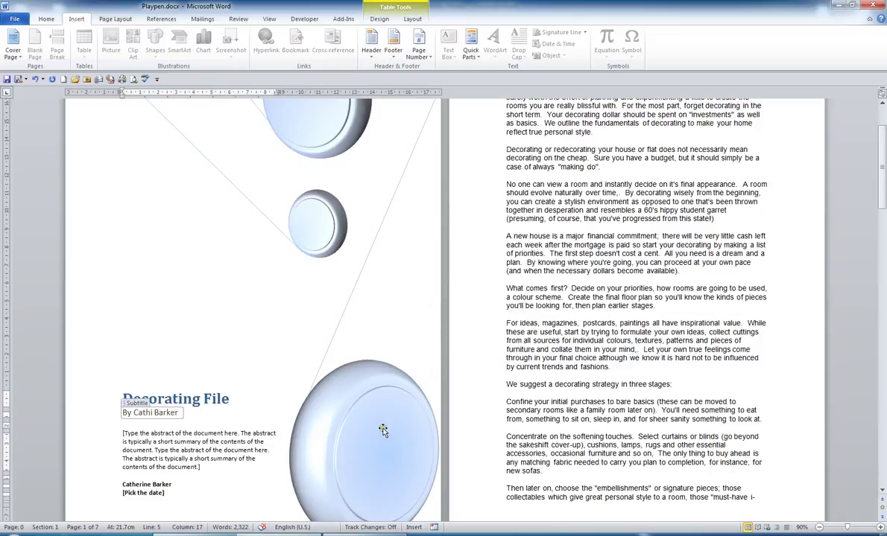
# Fill the large cover disc with peach and the small circle with cream
pyautogui.click(359, 403)
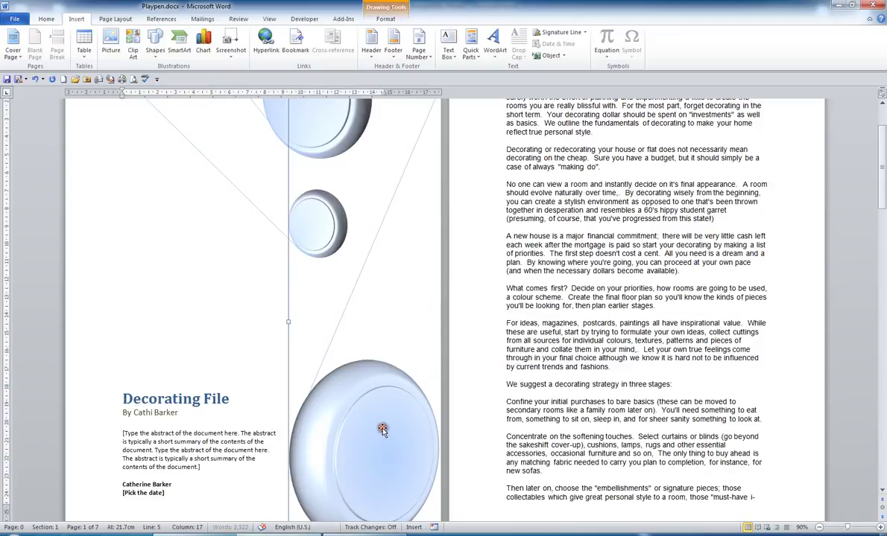
pyautogui.click(381, 19)
pyautogui.click(374, 33)
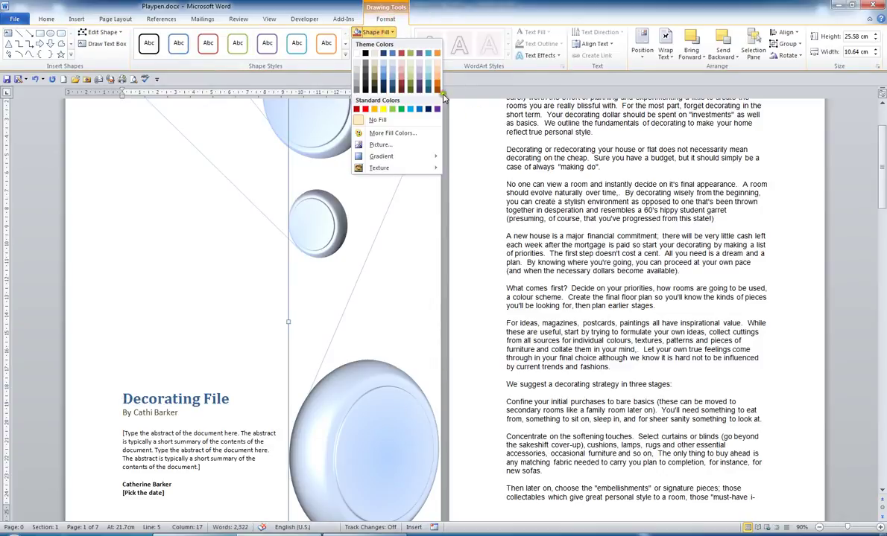
pyautogui.click(438, 77)
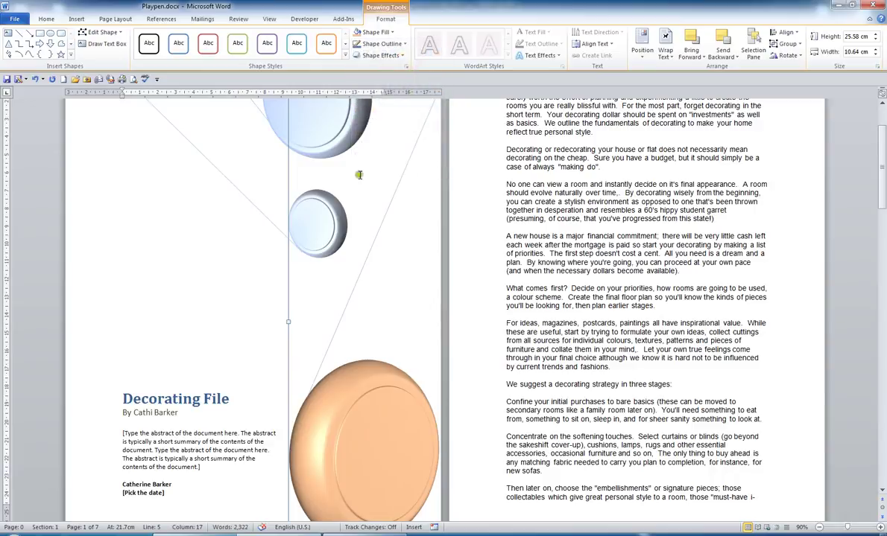
pyautogui.click(309, 204)
pyautogui.click(374, 32)
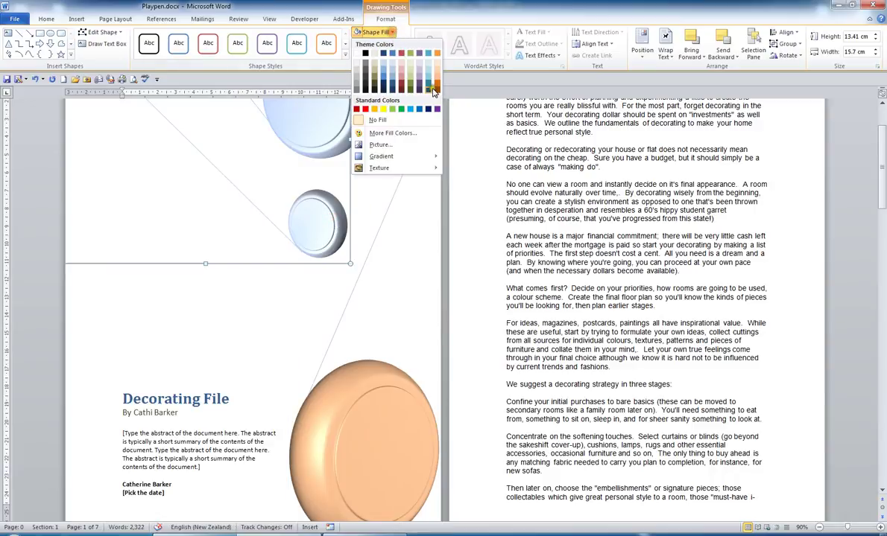
pyautogui.click(410, 71)
# Fill the upper circle with light lavender and zoom out to 80%
pyautogui.click(307, 120)
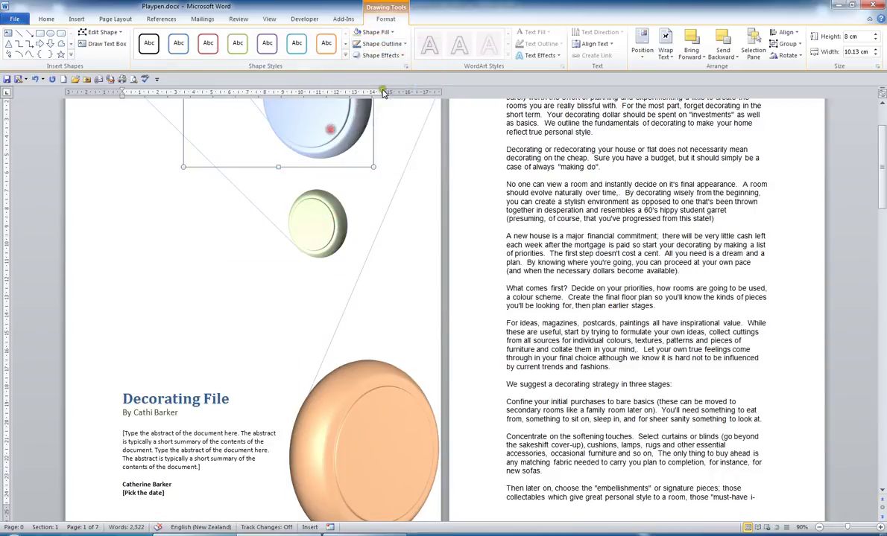
pyautogui.click(375, 33)
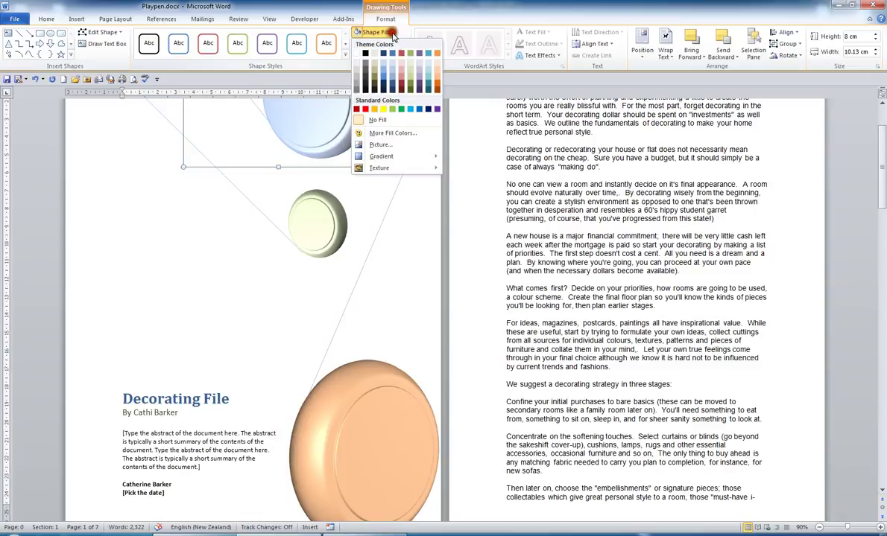
pyautogui.click(419, 62)
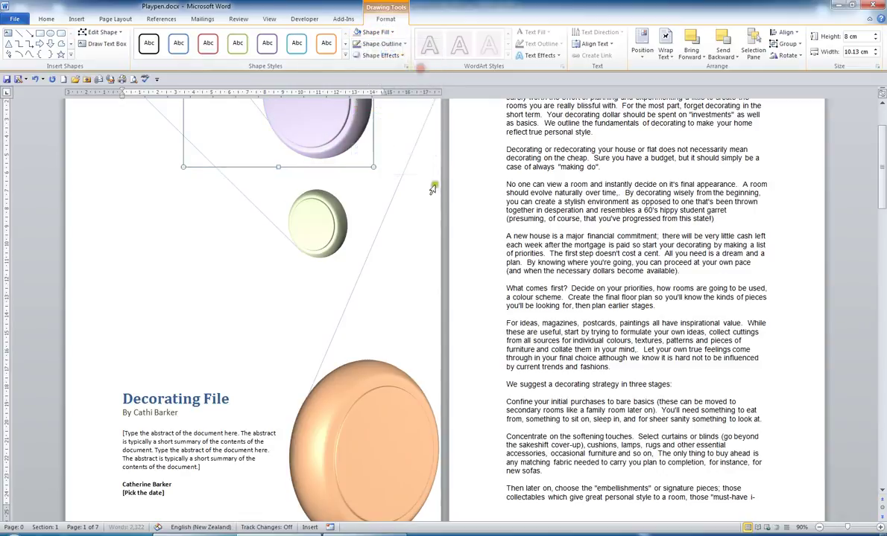
pyautogui.click(820, 527)
pyautogui.scroll(-1, 462, 341)
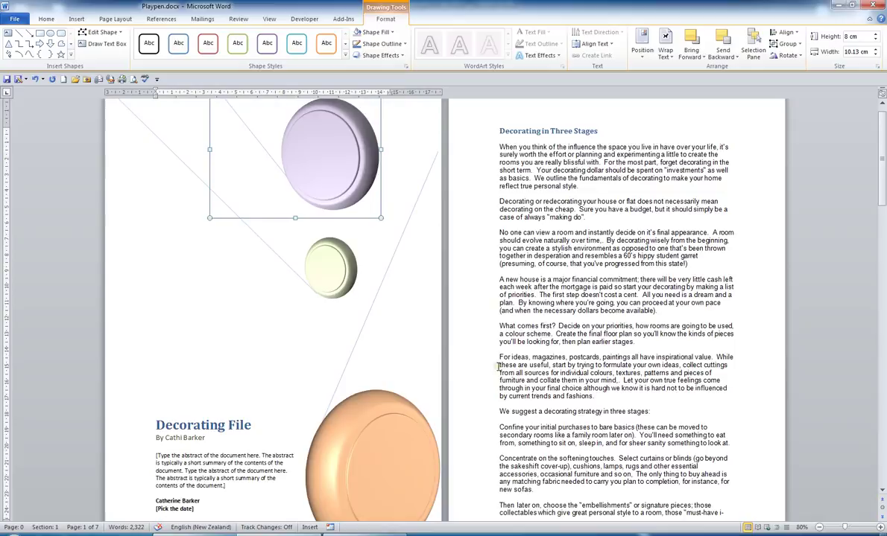
# At 70% zoom, select all the cover page content and show the Cover Page designs list
pyautogui.click(499, 365)
pyautogui.scroll(-1, 521, 372)
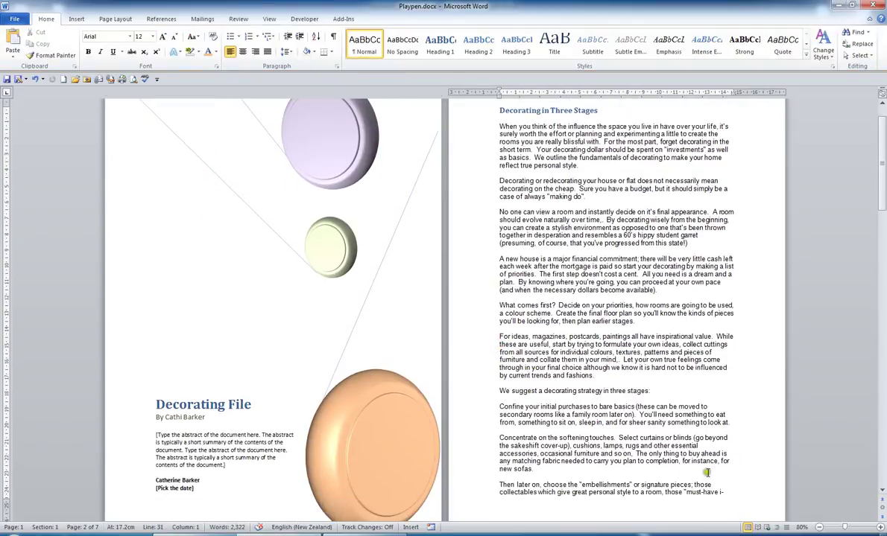
pyautogui.click(820, 528)
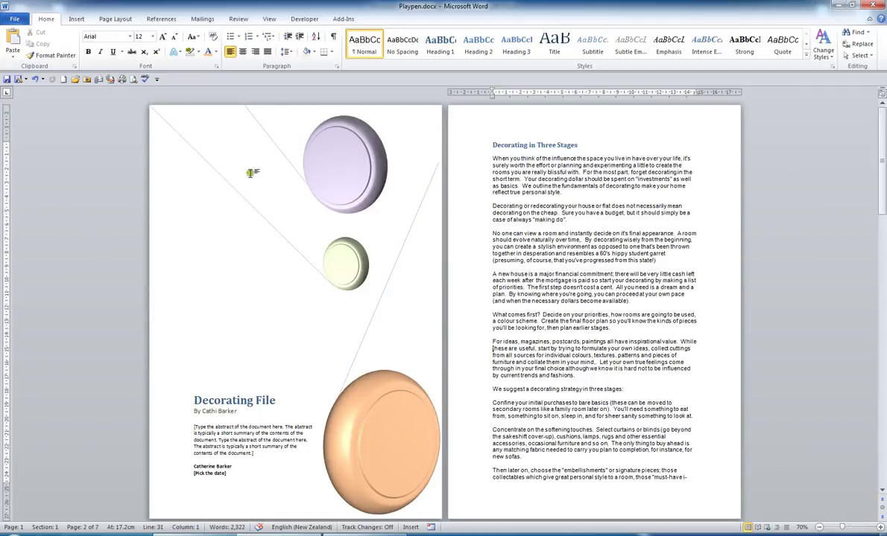
pyautogui.moveTo(143, 113); pyautogui.dragTo(271, 242)
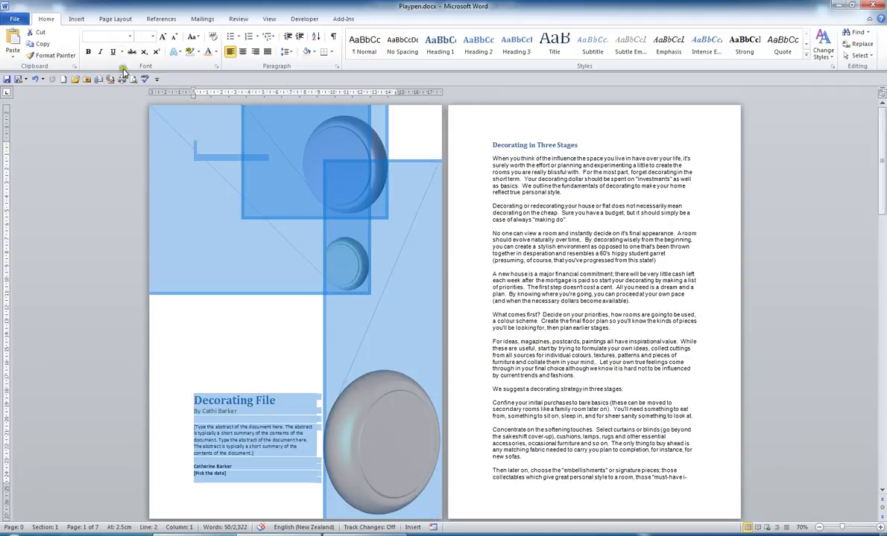
pyautogui.click(77, 20)
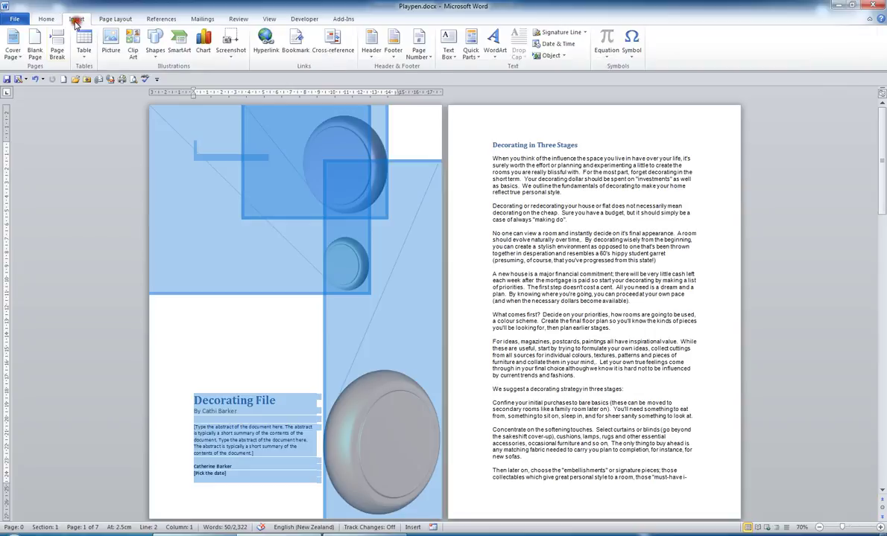
pyautogui.click(12, 43)
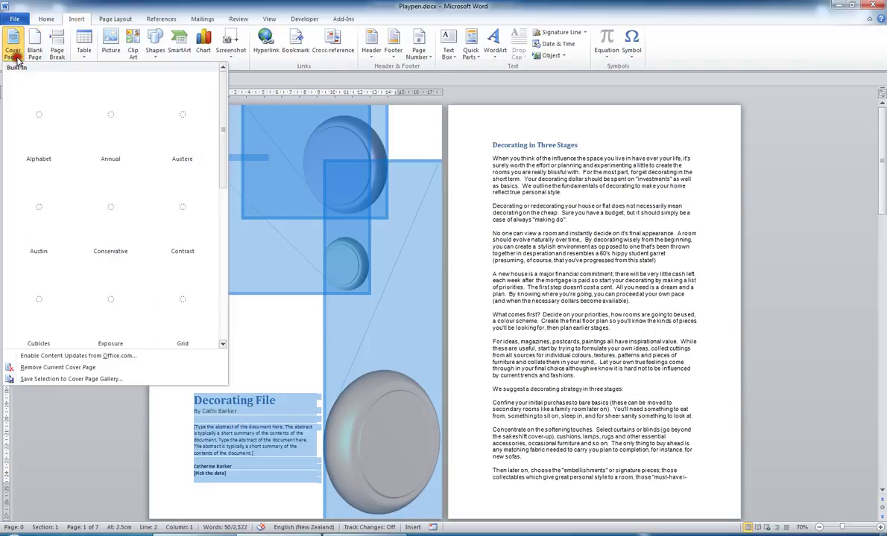
# Save the selected cover to the Cover Page gallery as a building block named for the author's Decorating Publication
pyautogui.click(66, 380)
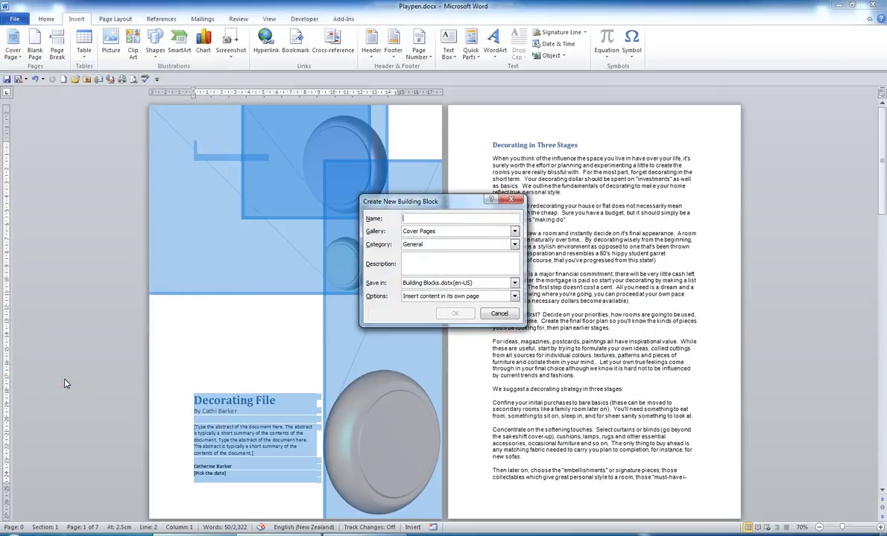
pyautogui.write("Cathi's Decorating Pub")
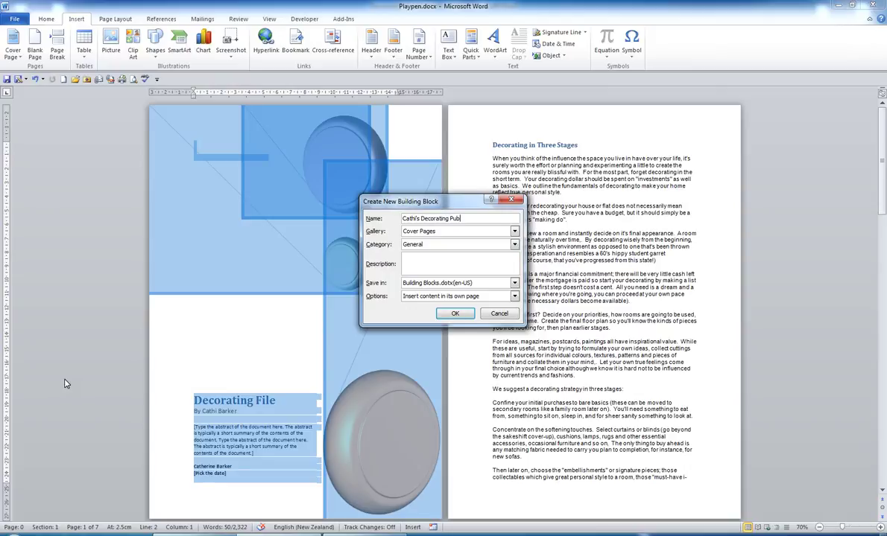
pyautogui.write('lication')
# Confirm the new building block, remove the current cover page, and locate the saved cover under General
pyautogui.click(455, 314)
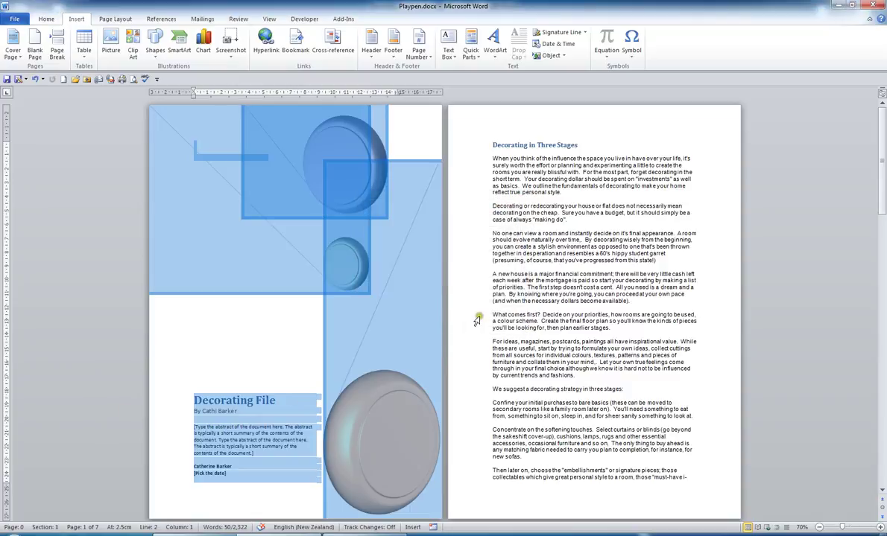
pyautogui.click(14, 52)
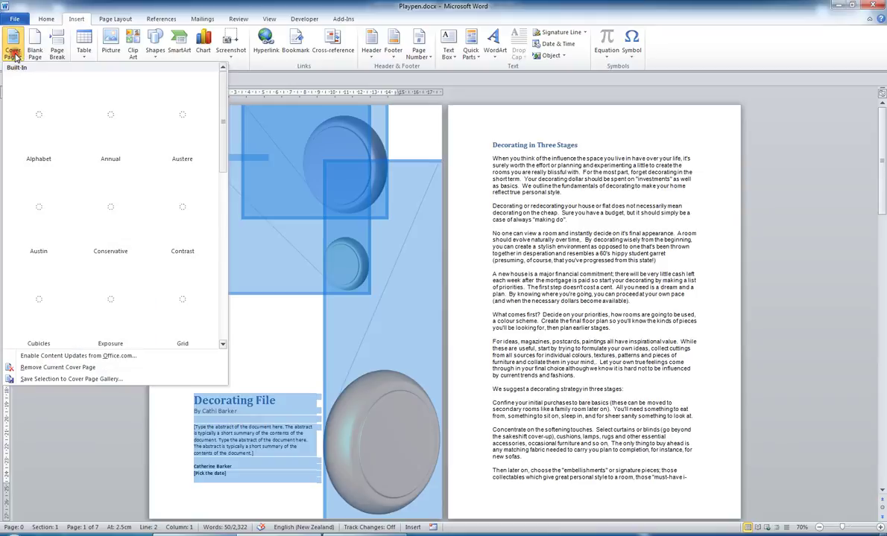
pyautogui.click(43, 367)
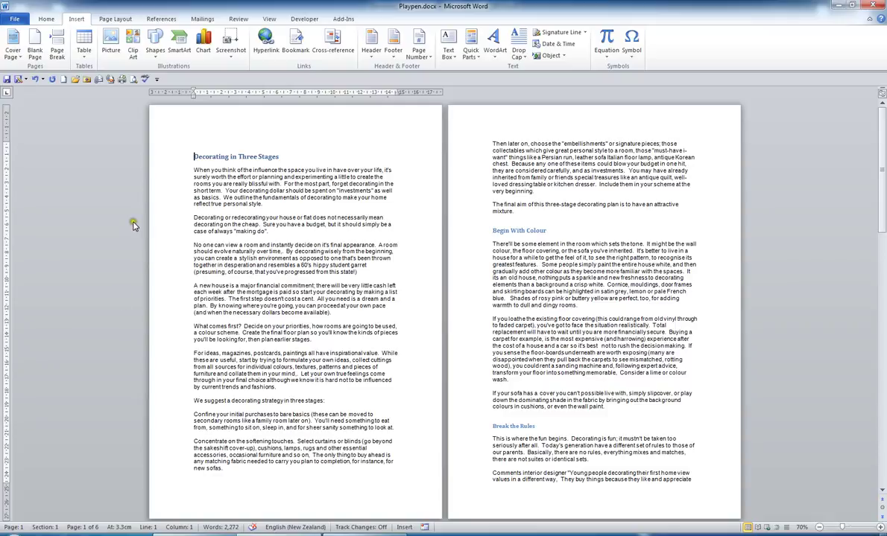
pyautogui.click(13, 48)
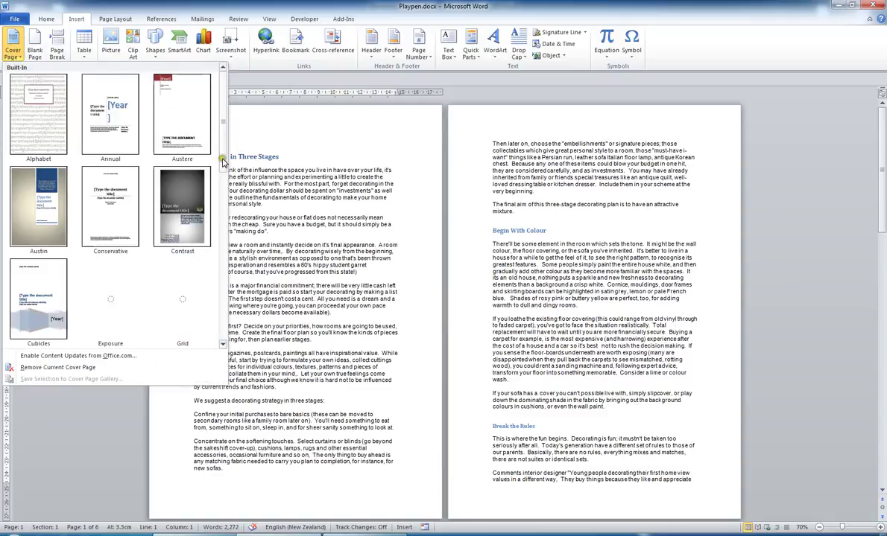
pyautogui.moveTo(224, 165); pyautogui.dragTo(225, 340)
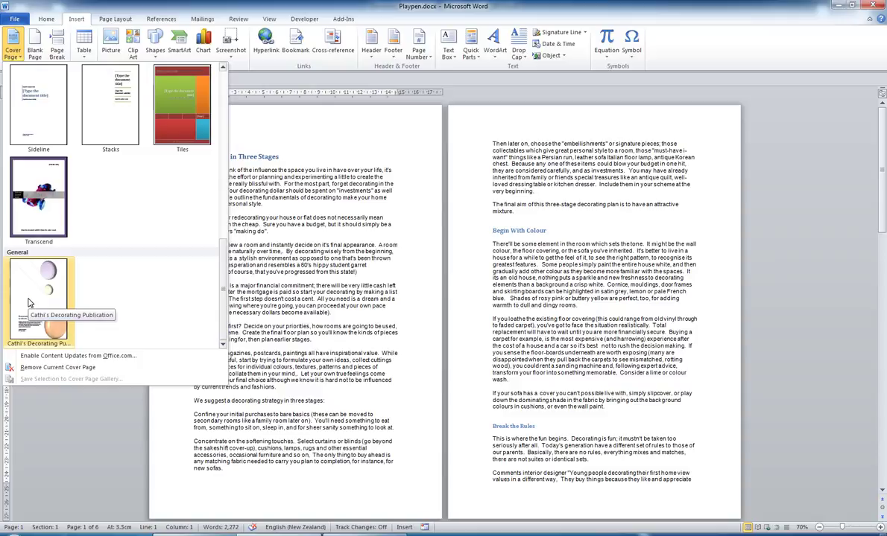
# Insert the saved custom cover, then make page 2's heading plain and delete the empty line above it
pyautogui.click(29, 304)
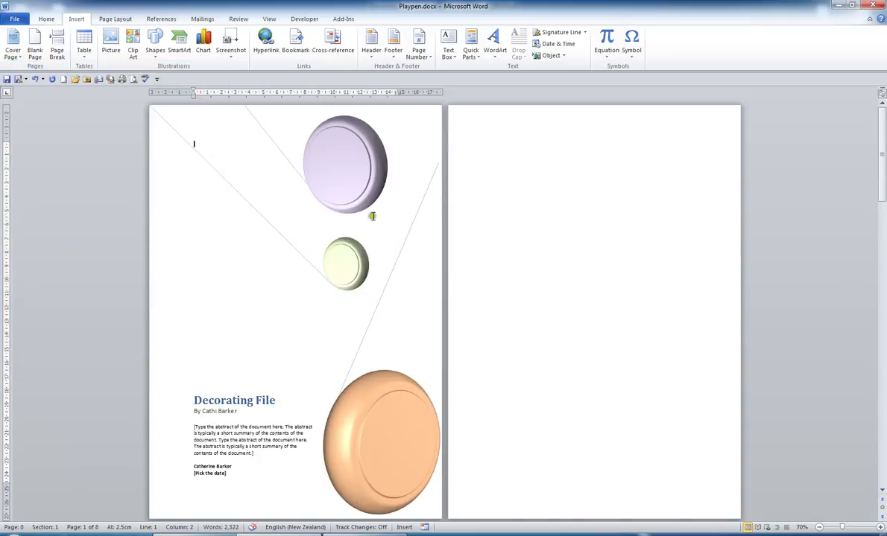
pyautogui.click(493, 143)
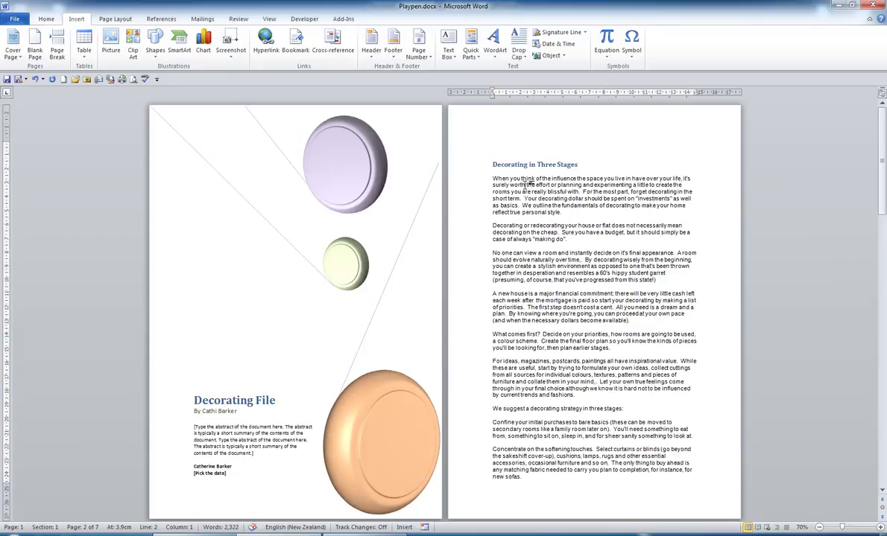
pyautogui.hotkey('ctrl', 'shift', 'n')
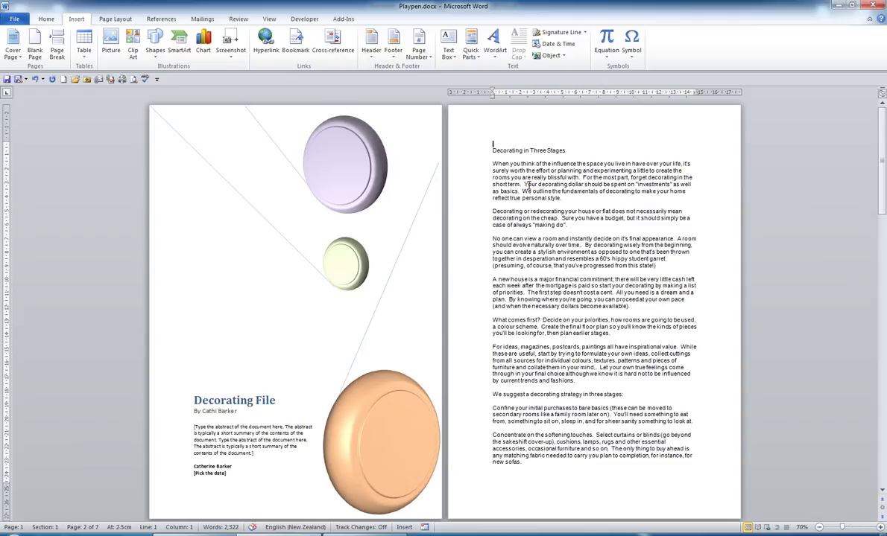
pyautogui.press('BackSpace')
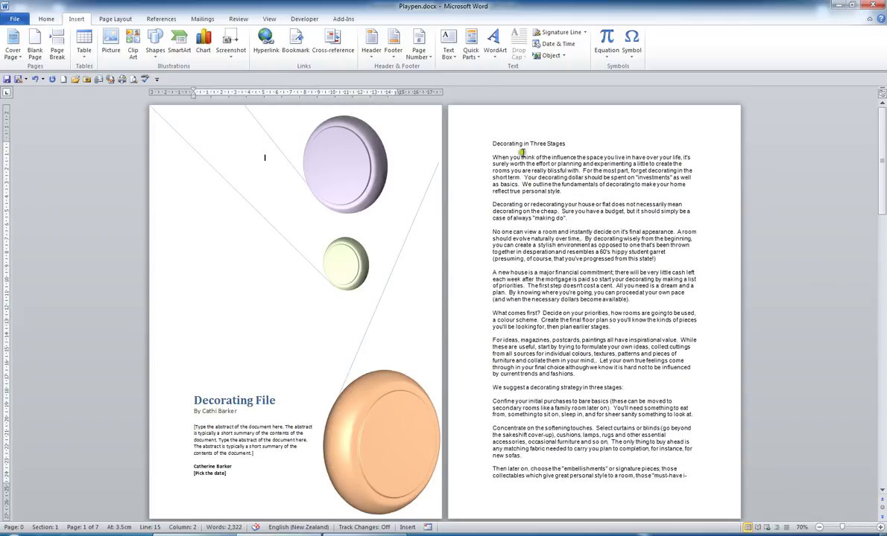
pyautogui.click(542, 143)
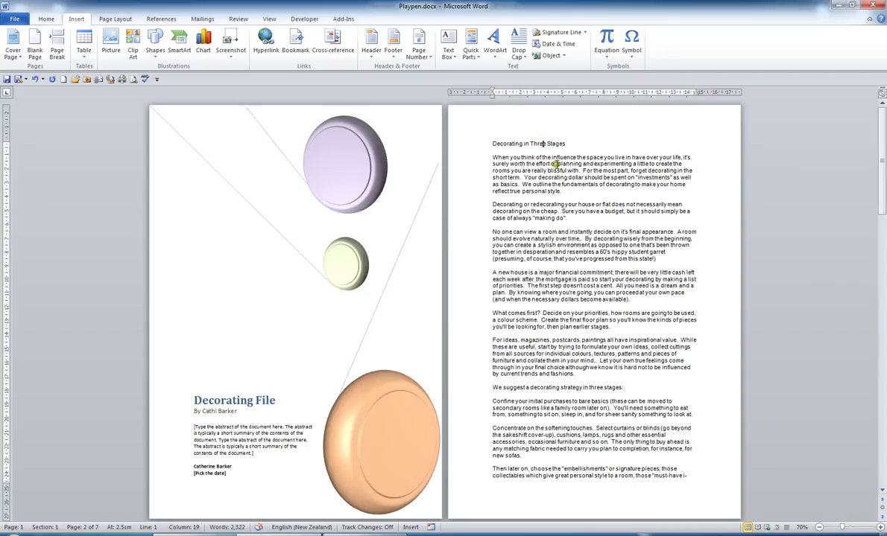
# Insert a blank page before the text that began page 4
pyautogui.scroll(-1, 532, 392)
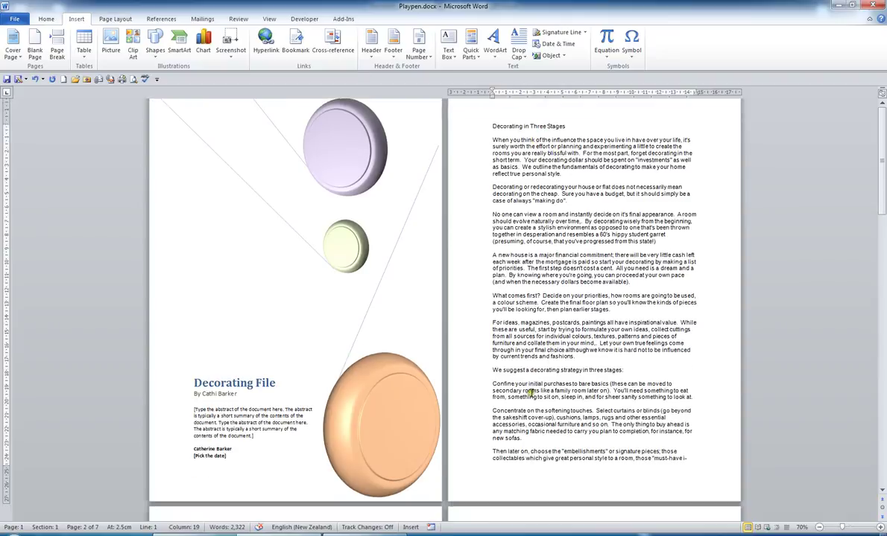
pyautogui.scroll(-8, 493, 365)
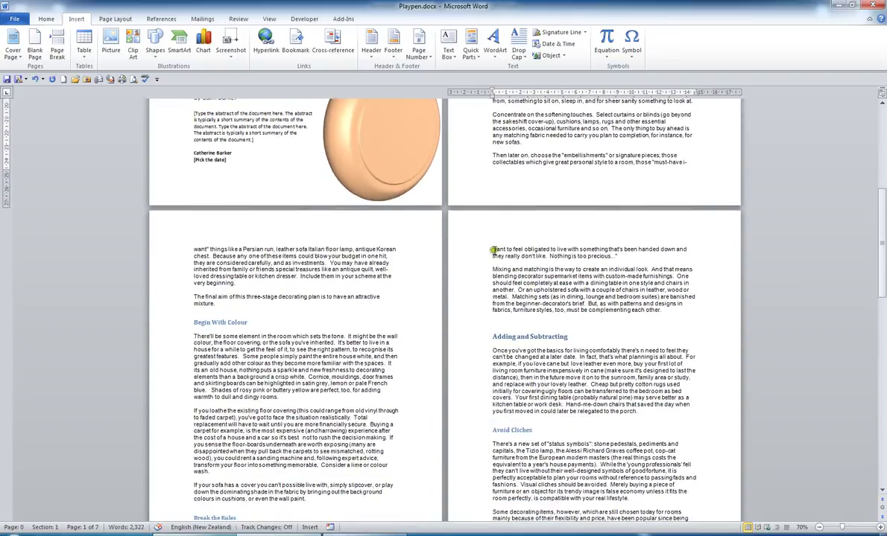
pyautogui.click(493, 250)
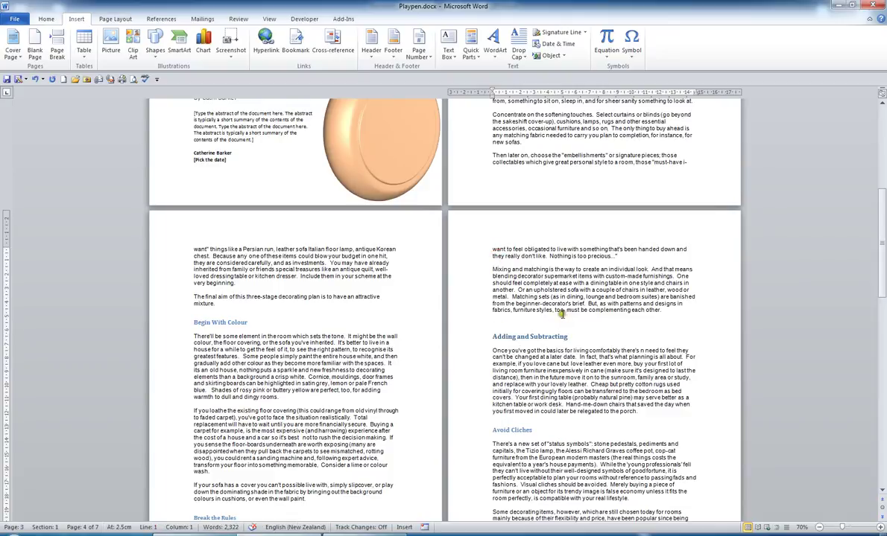
pyautogui.click(39, 46)
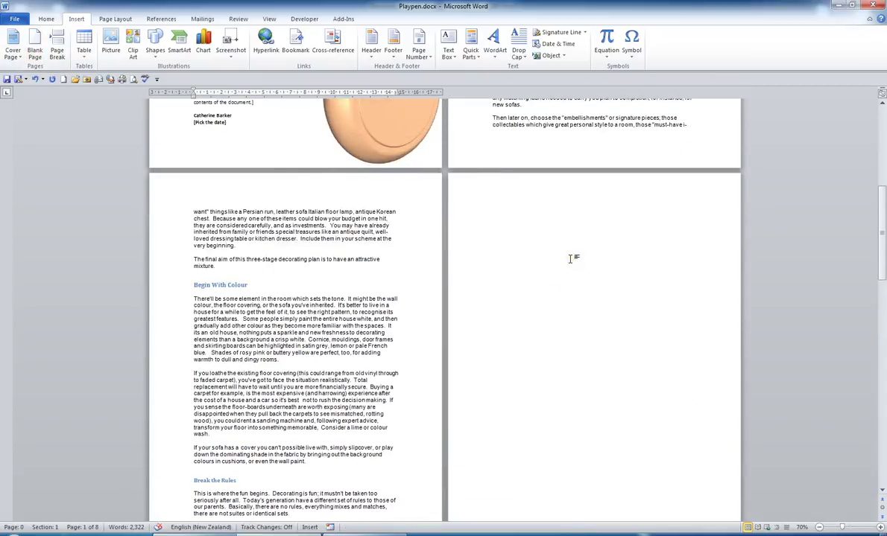
# Insert a page break before the Avoid Cliches heading so that section starts a new page
pyautogui.scroll(-8, 570, 259)
pyautogui.scroll(-4, 570, 258)
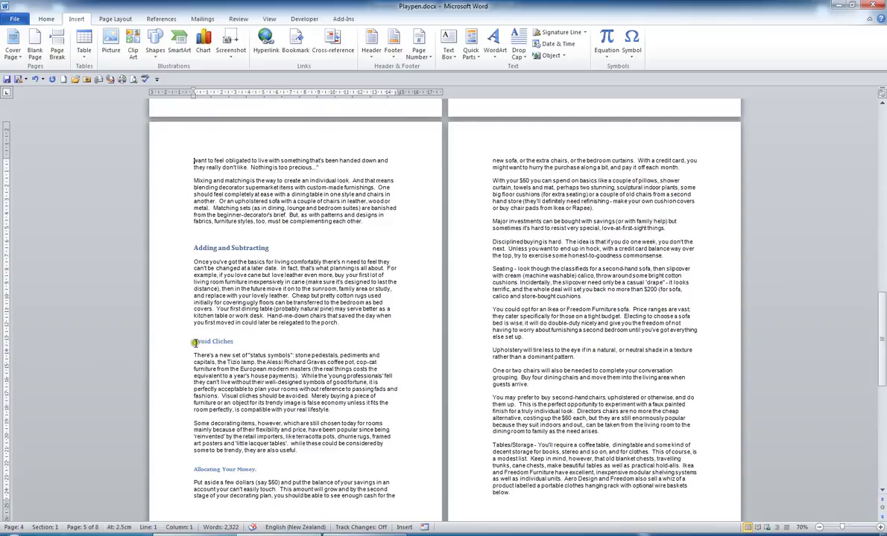
pyautogui.click(194, 342)
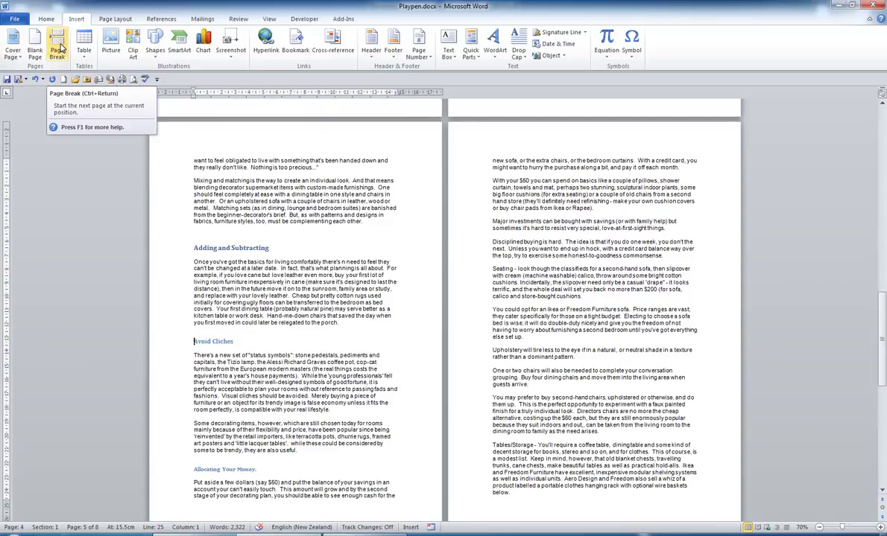
pyautogui.click(60, 46)
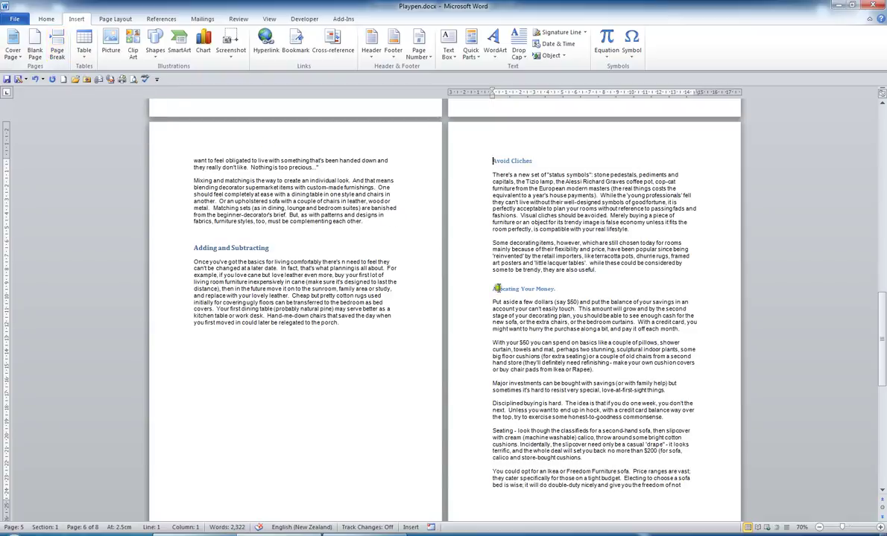
pyautogui.click(462, 274)
# Add Page Break to the Quick Access Toolbar and use it to move 'Allocating Your Money.' to page 7
pyautogui.rightClick(59, 44)
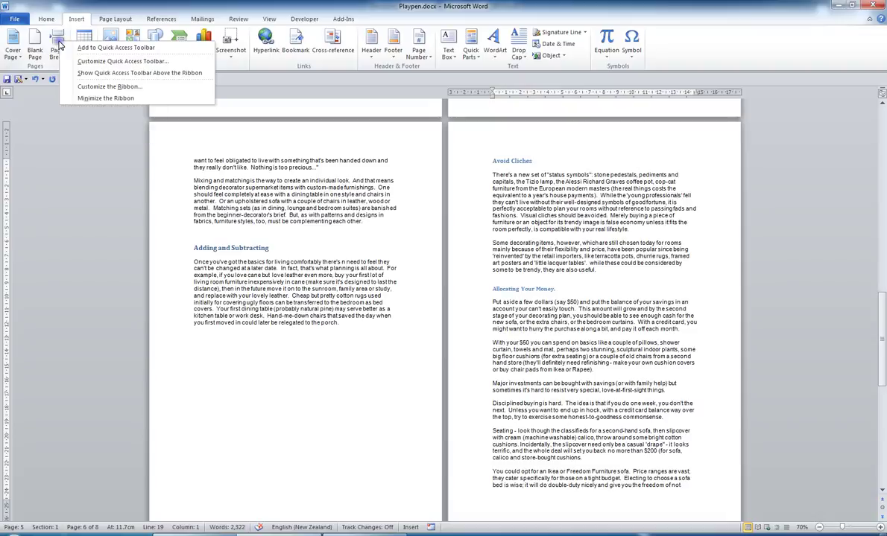
pyautogui.click(104, 48)
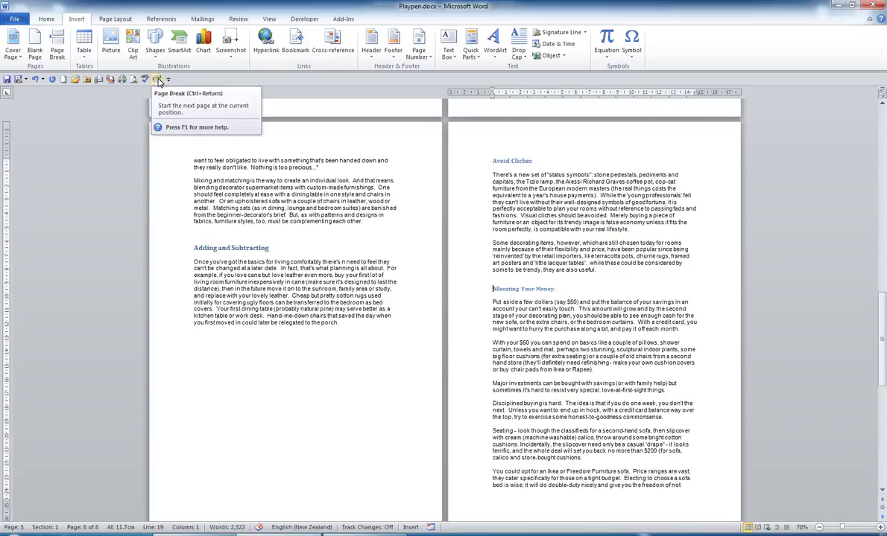
pyautogui.click(158, 80)
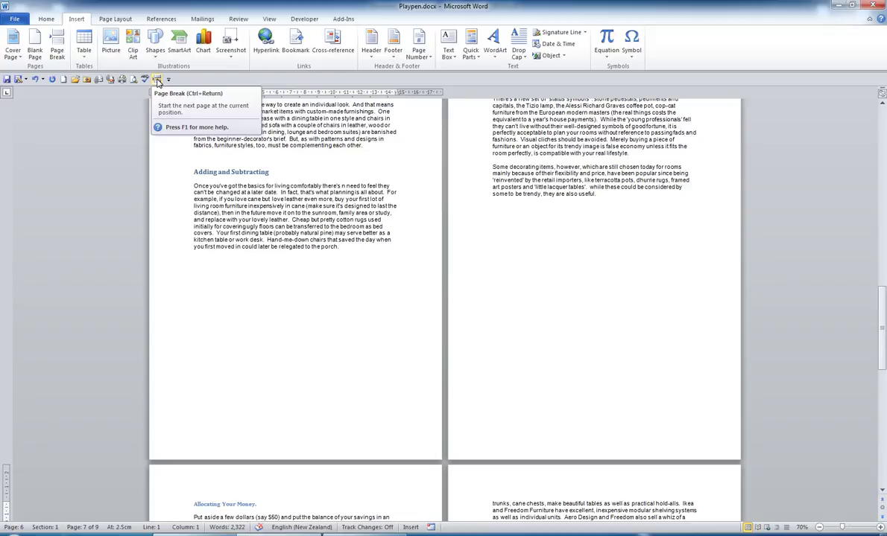
pyautogui.rightClick(157, 82)
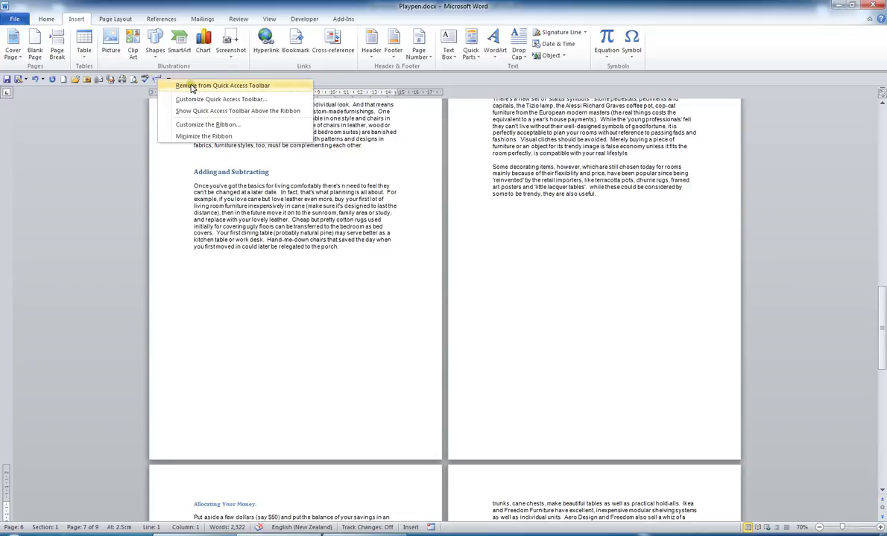